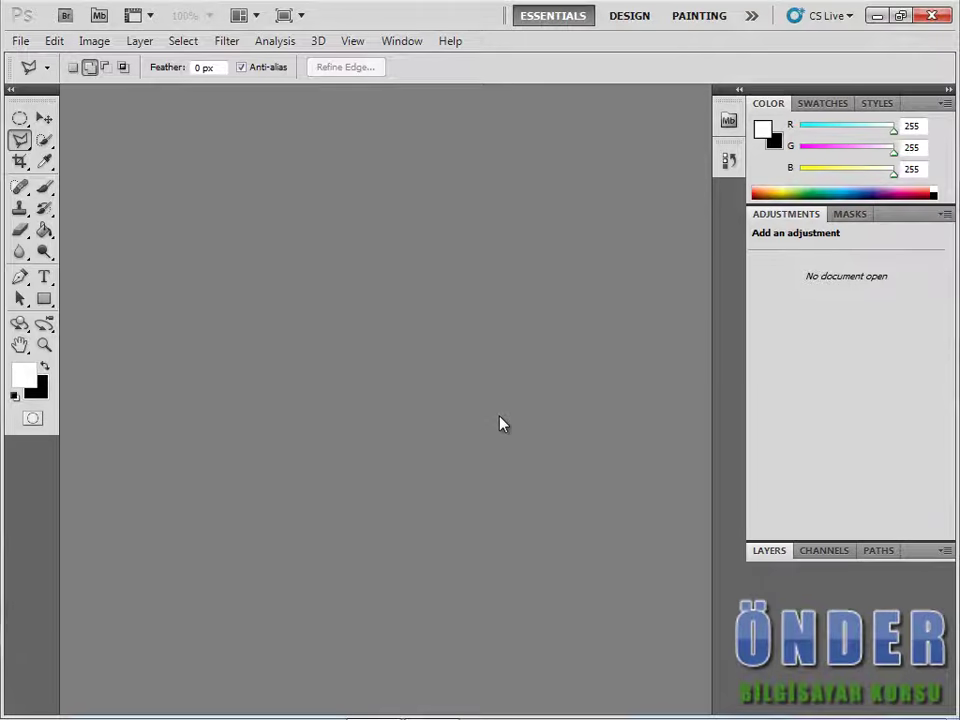
- Create a 297 × 210 mm International Paper (A4) document named 'bayrak'
left_click(20, 40)
left_click(40, 60)
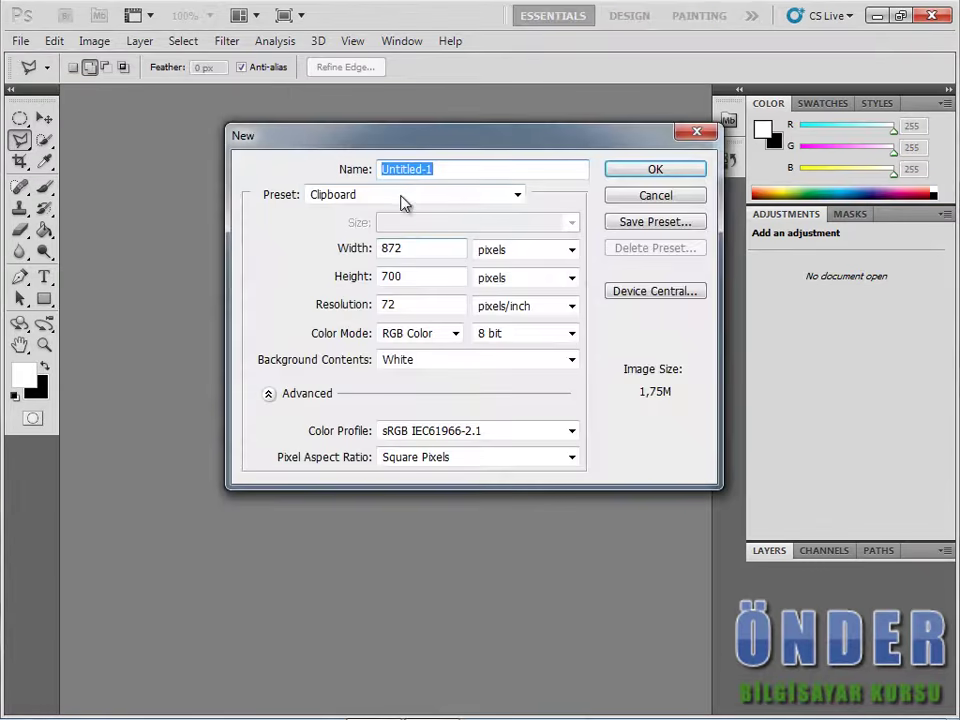
left_click(408, 195)
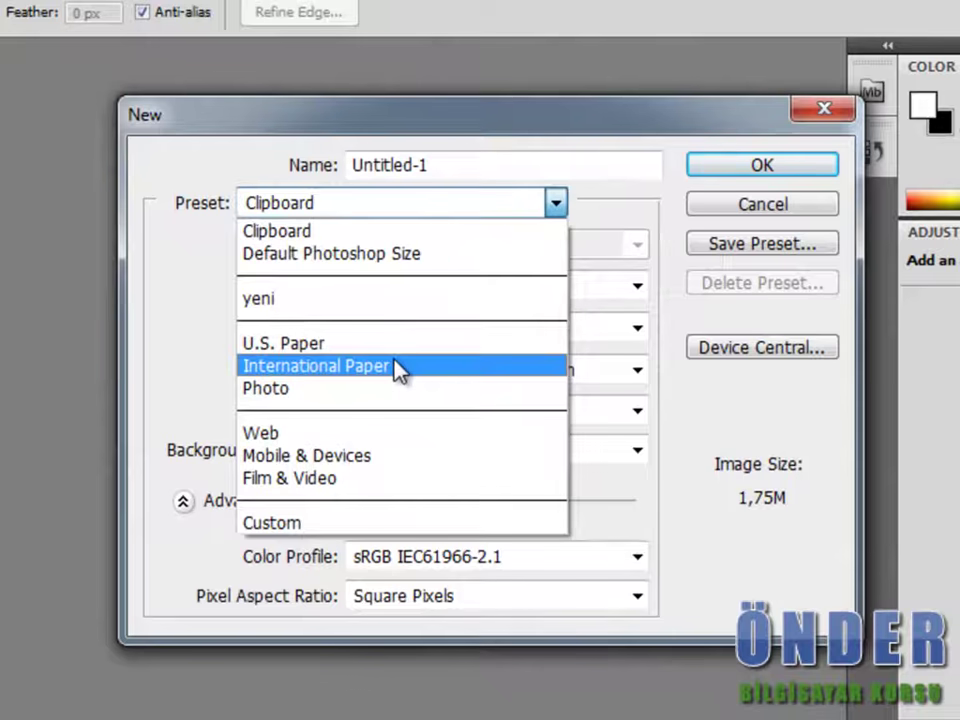
left_click(395, 365)
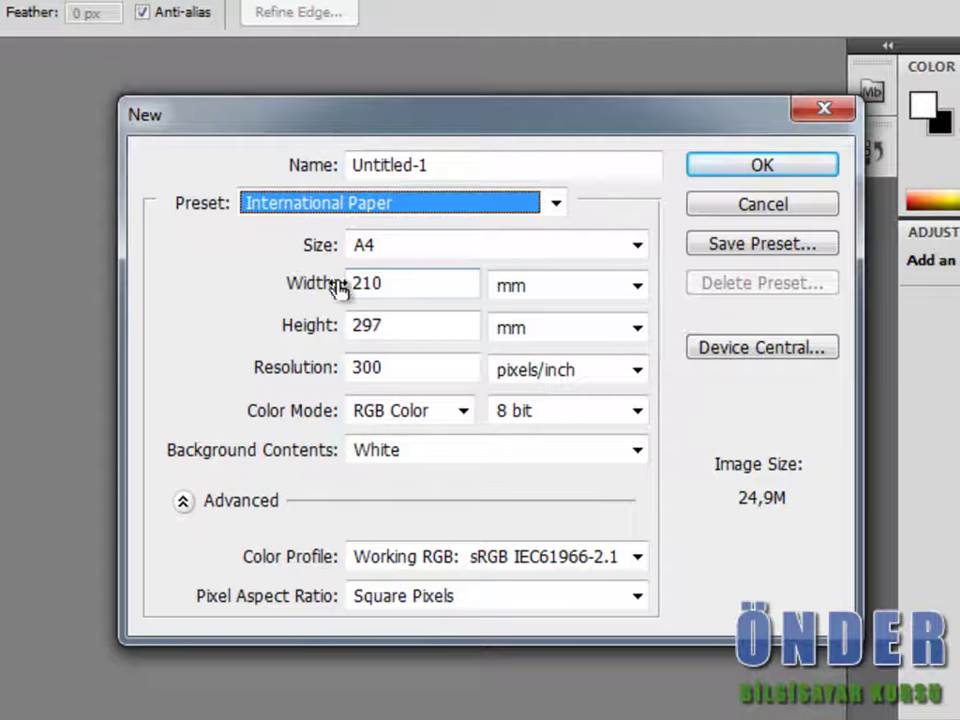
left_click_drag(392, 286, 64, 257)
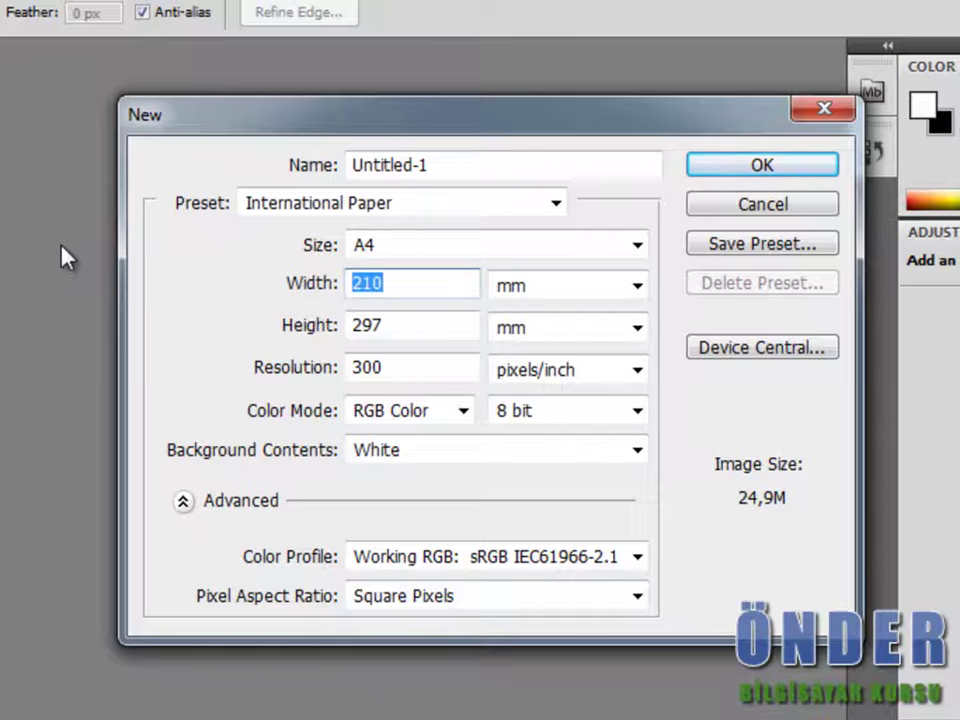
type("297")
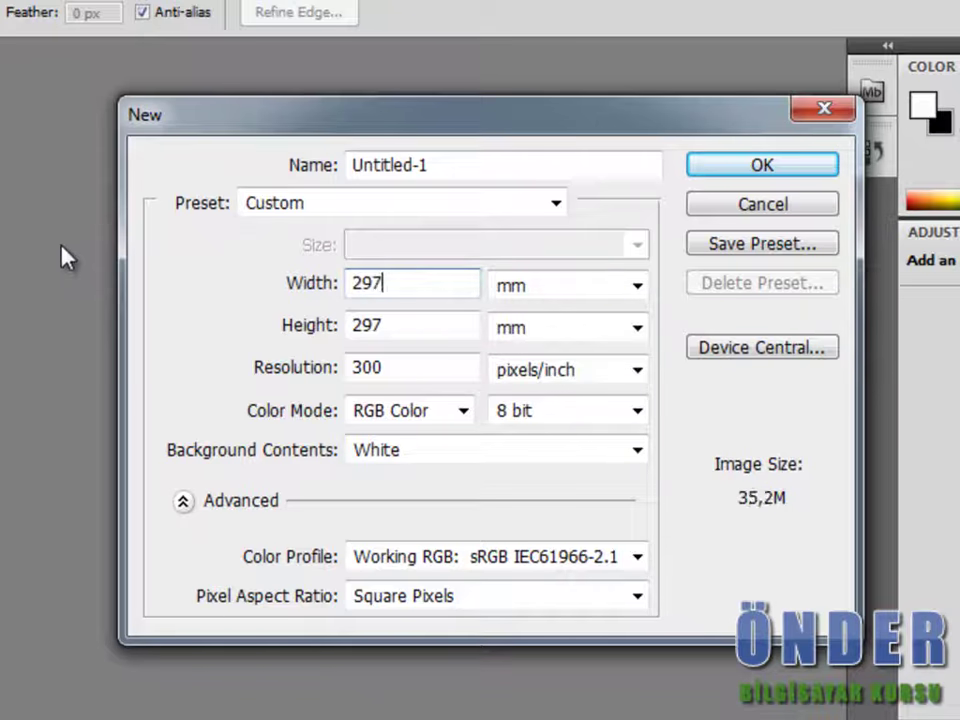
key("Tab")
key("Tab")
type("210")
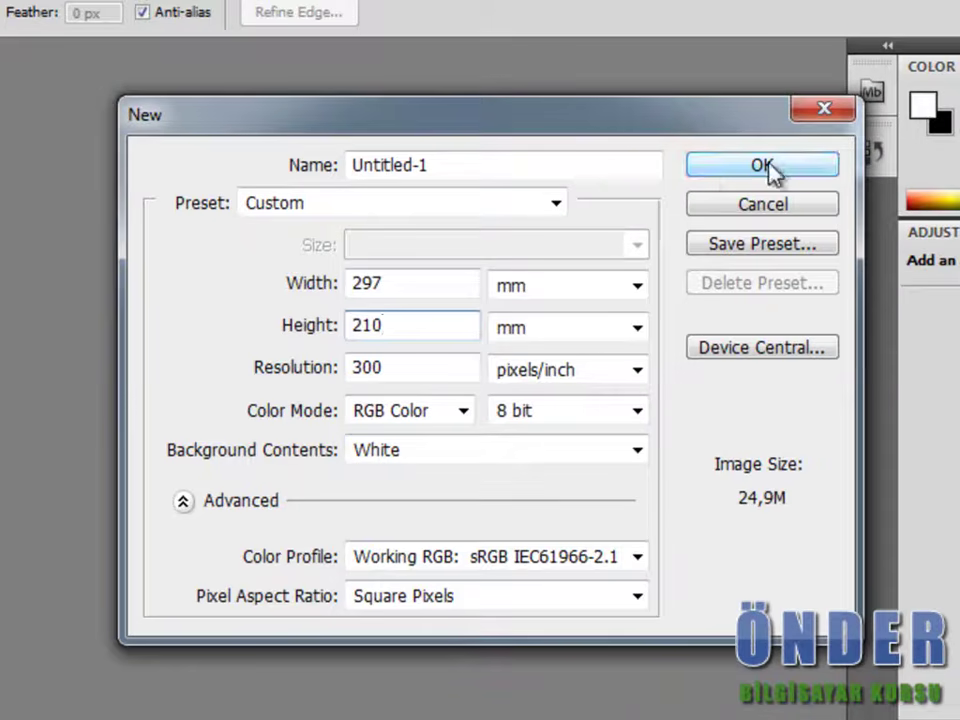
double_click(499, 168)
type("bayrak")
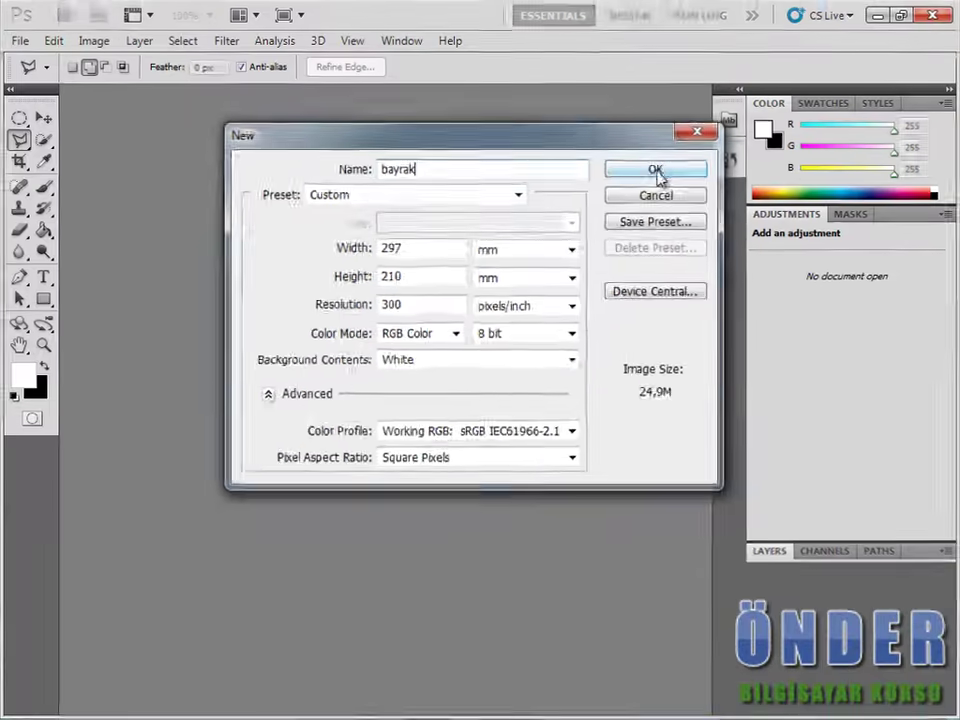
left_click(656, 171)
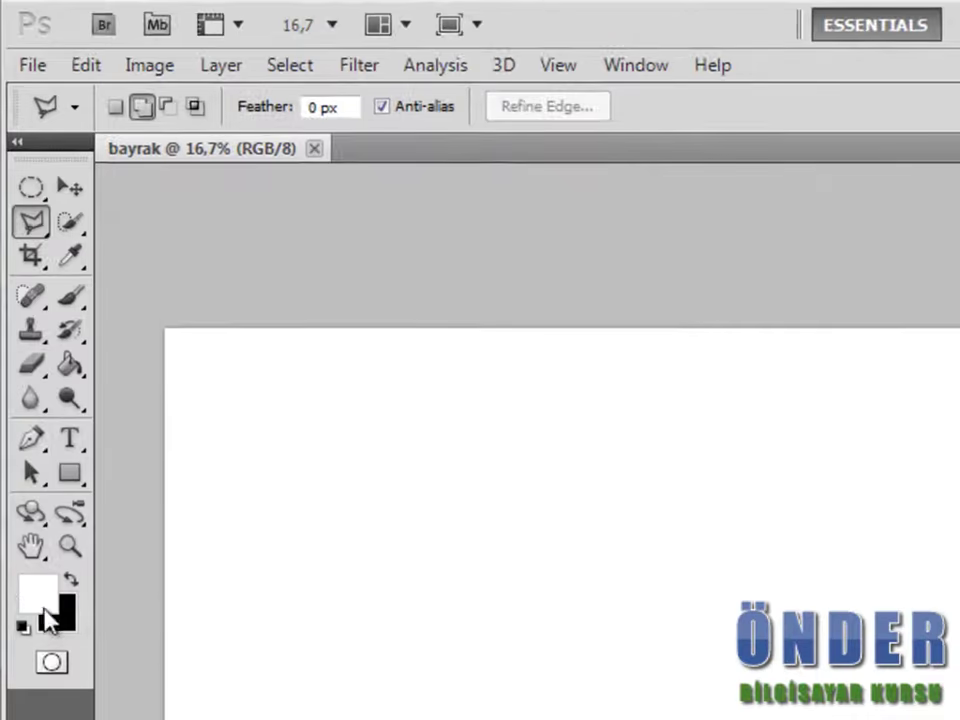
- Set the foreground colour to pure red ff0000 and fill the whole canvas with it
left_click(40, 598)
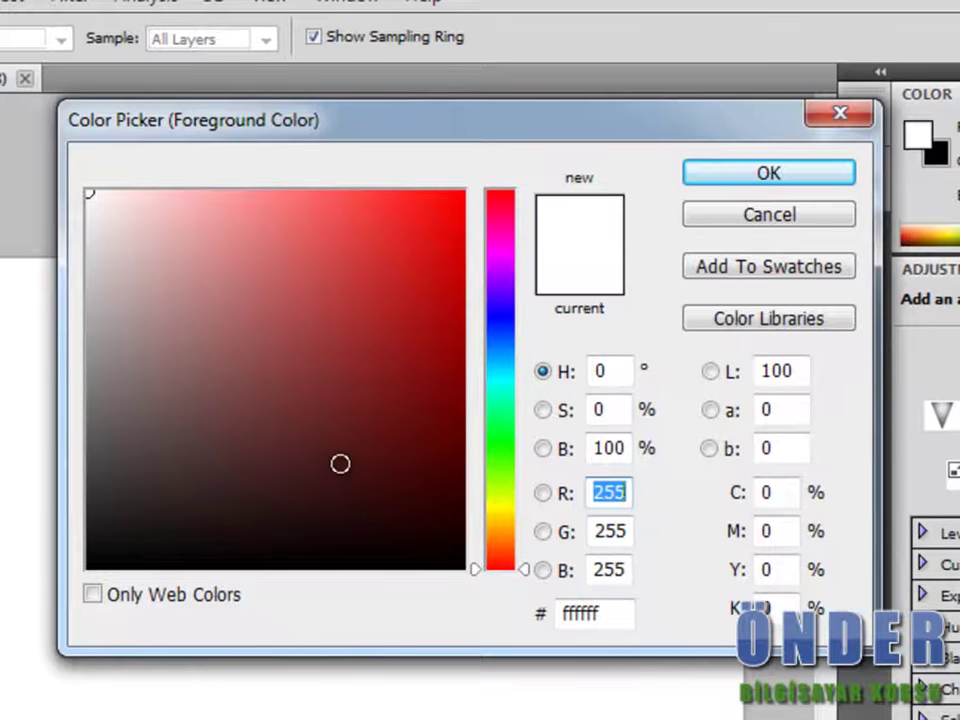
left_click_drag(358, 275, 516, 86)
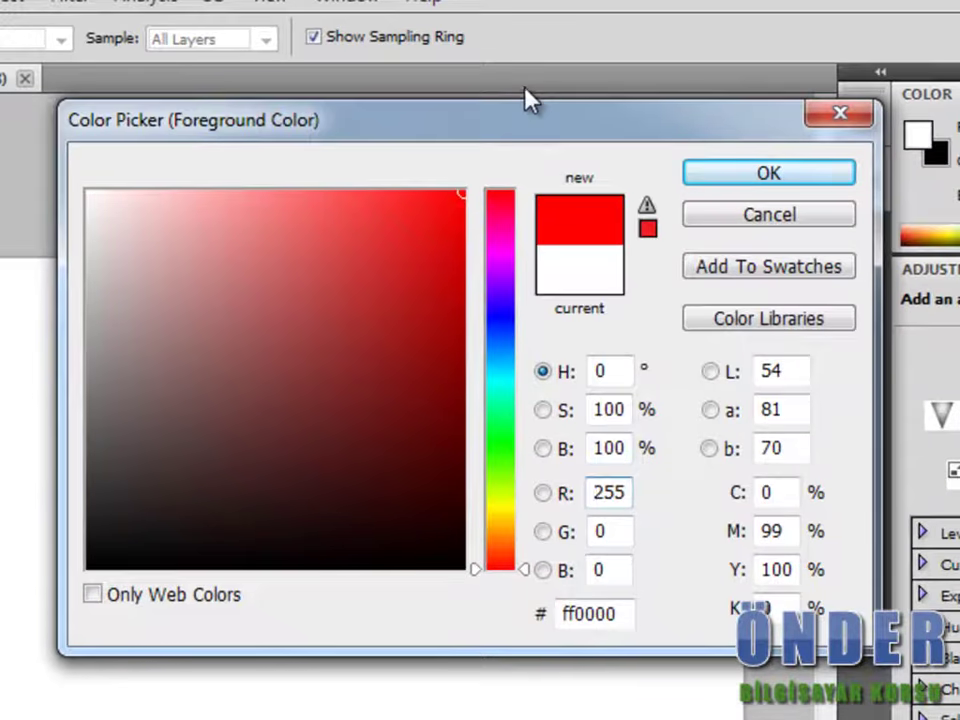
left_click(746, 176)
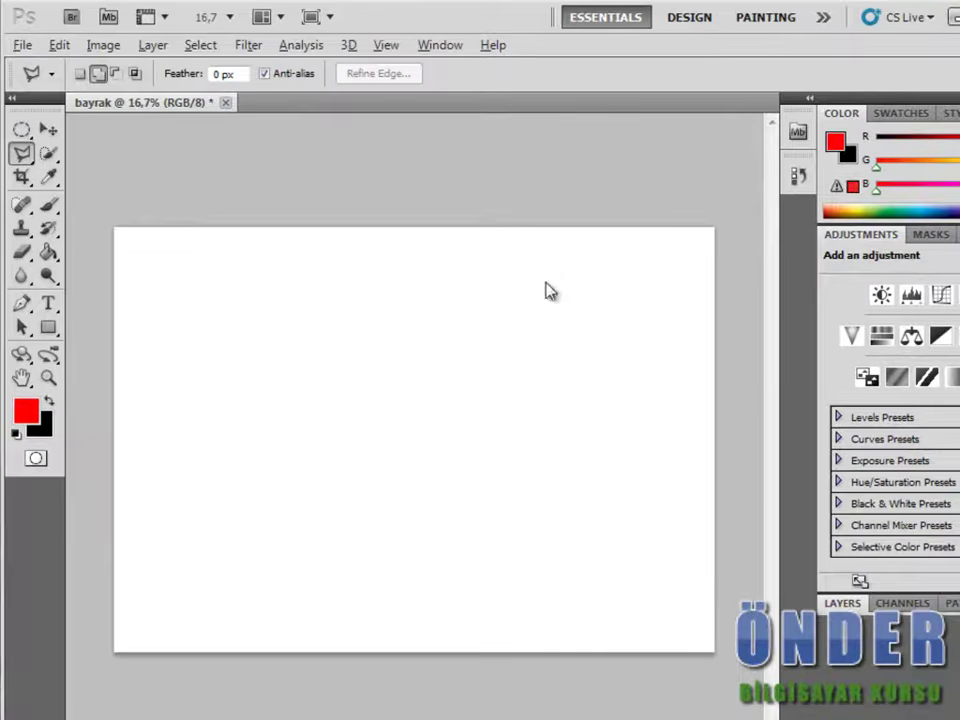
key("alt+BackSpace")
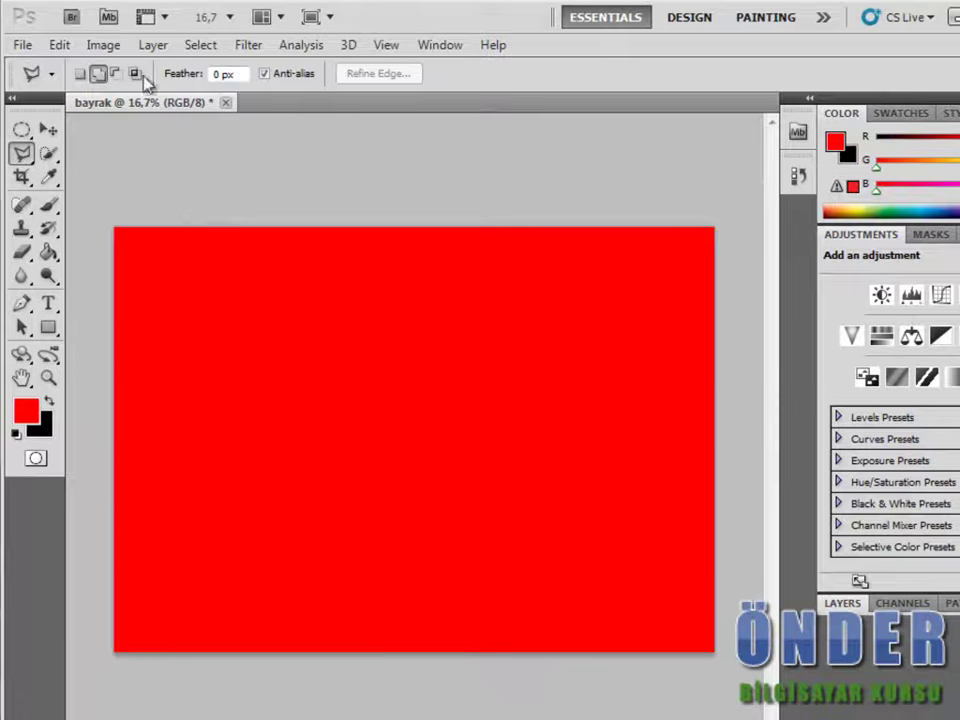
left_click(21, 131)
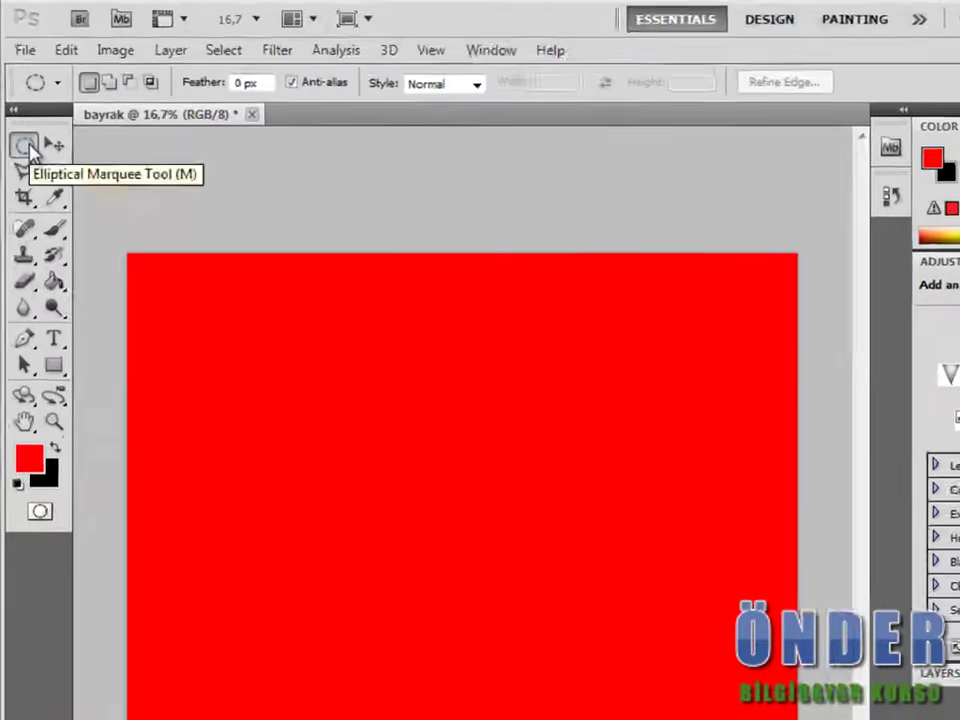
- Draw a circular elliptical-marquee selection on the flag's left side
left_click(36, 190)
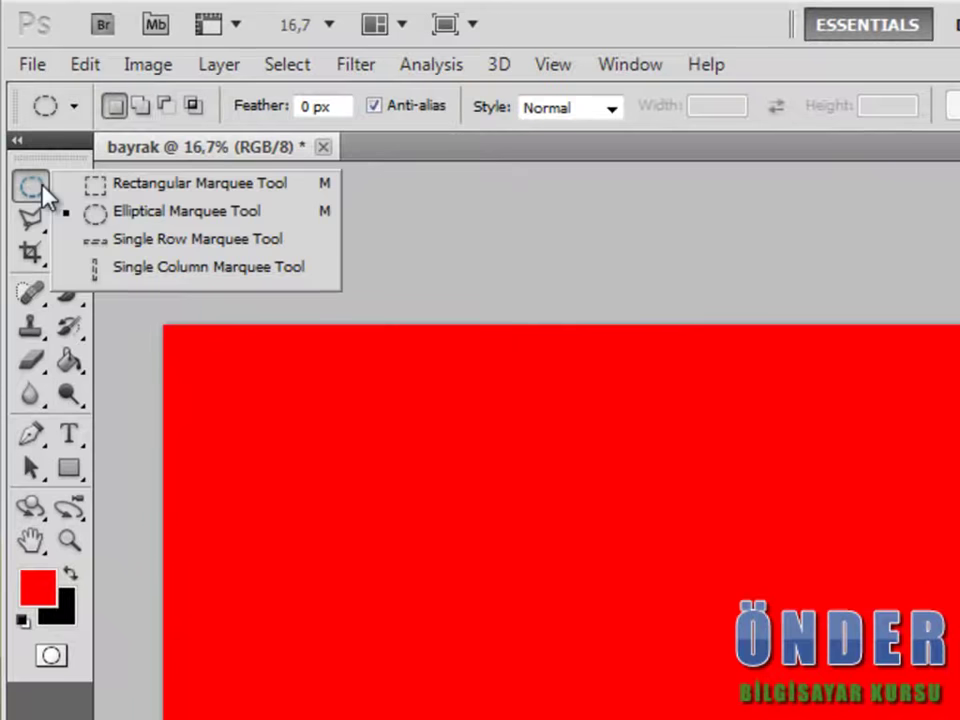
left_click(113, 214)
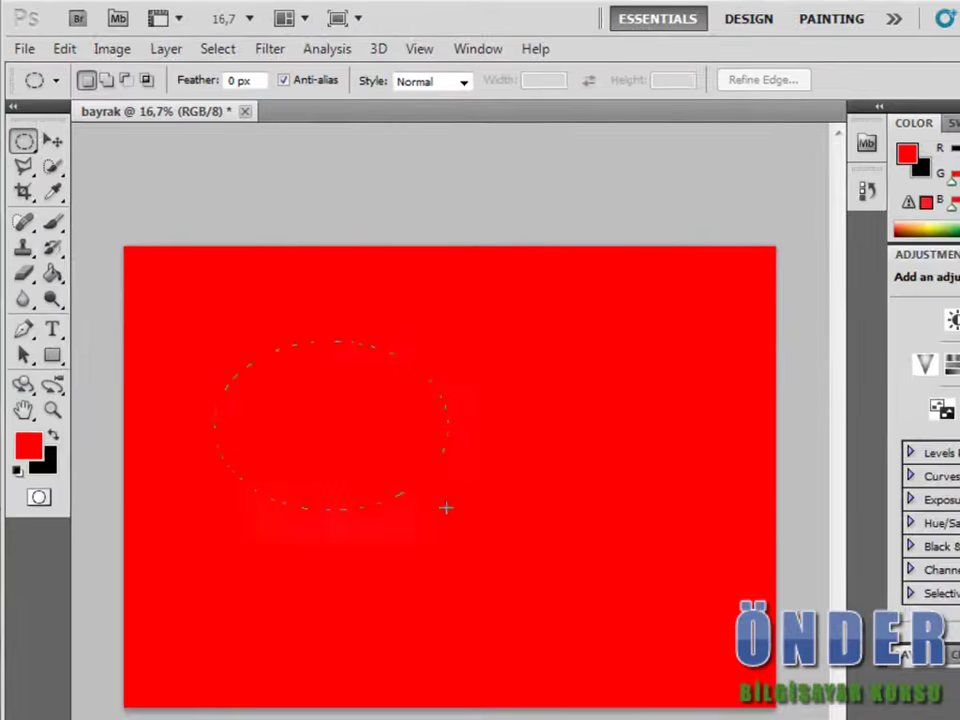
mouse_move(446, 508)
left_mouse_down()
mouse_move(512, 516)
mouse_move(572, 568)
mouse_move(702, 596)
mouse_move(551, 493)
mouse_move(716, 639)
mouse_move(677, 587)
mouse_move(727, 636)
mouse_move(709, 606)
mouse_move(671, 587)
mouse_move(718, 632)
mouse_move(646, 574)
mouse_move(722, 631)
mouse_move(684, 628)
mouse_move(699, 645)
mouse_move(638, 653)
mouse_move(557, 568)
mouse_move(619, 611)
mouse_move(591, 568)
mouse_move(646, 621)
mouse_move(583, 534)
mouse_move(636, 585)
mouse_move(564, 529)
mouse_move(647, 604)
mouse_move(630, 561)
mouse_move(674, 611)
left_mouse_up()
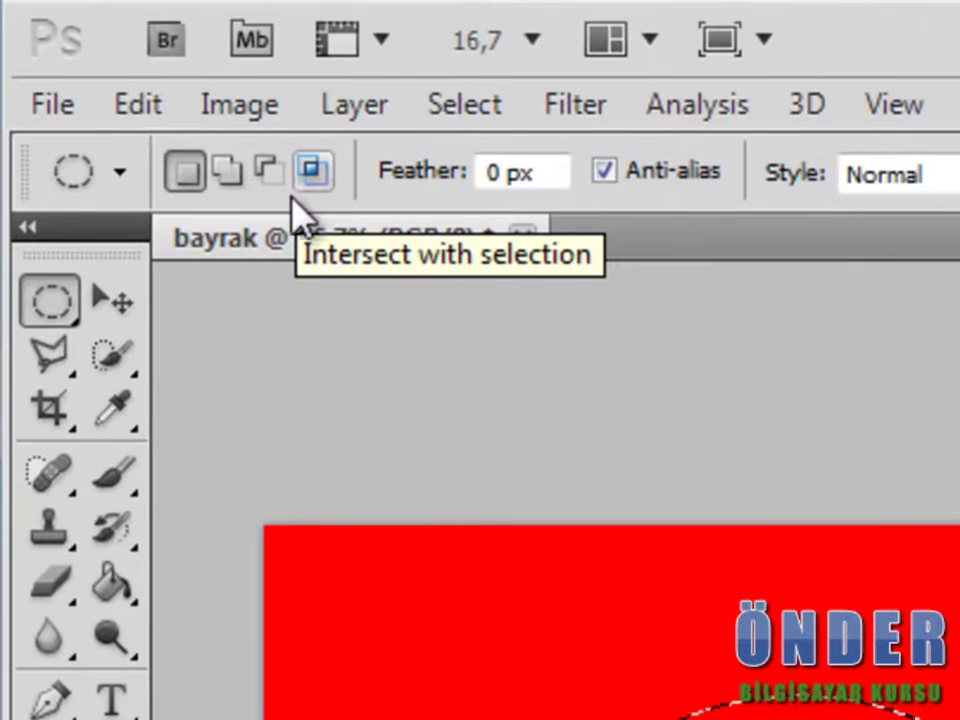
- Subtract an offset circle from the selection to leave a crescent shape
left_click(274, 184)
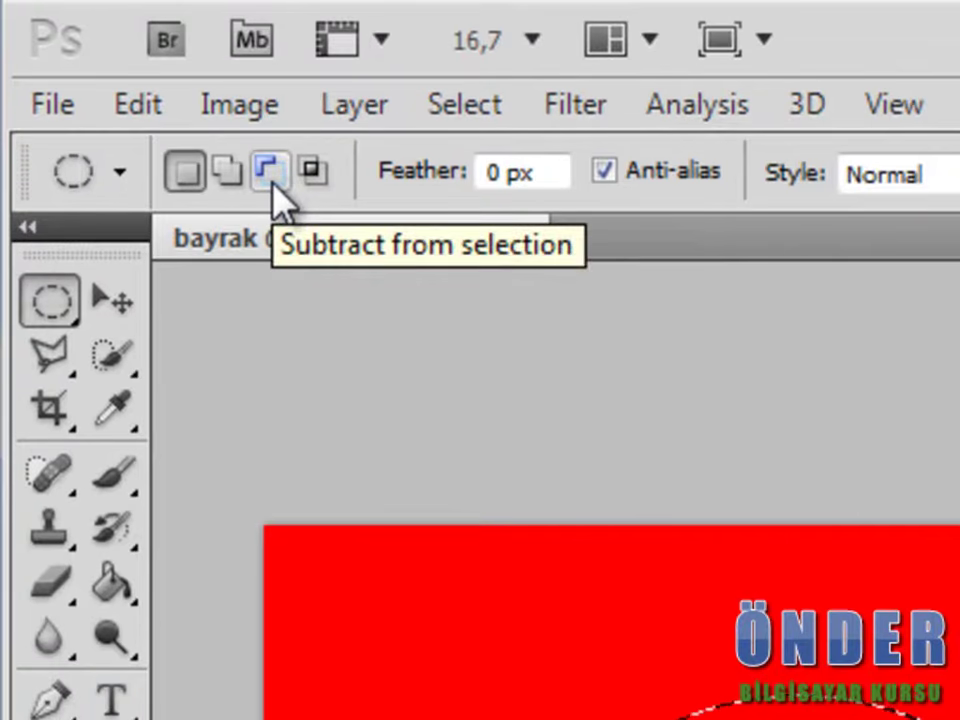
left_click(273, 183)
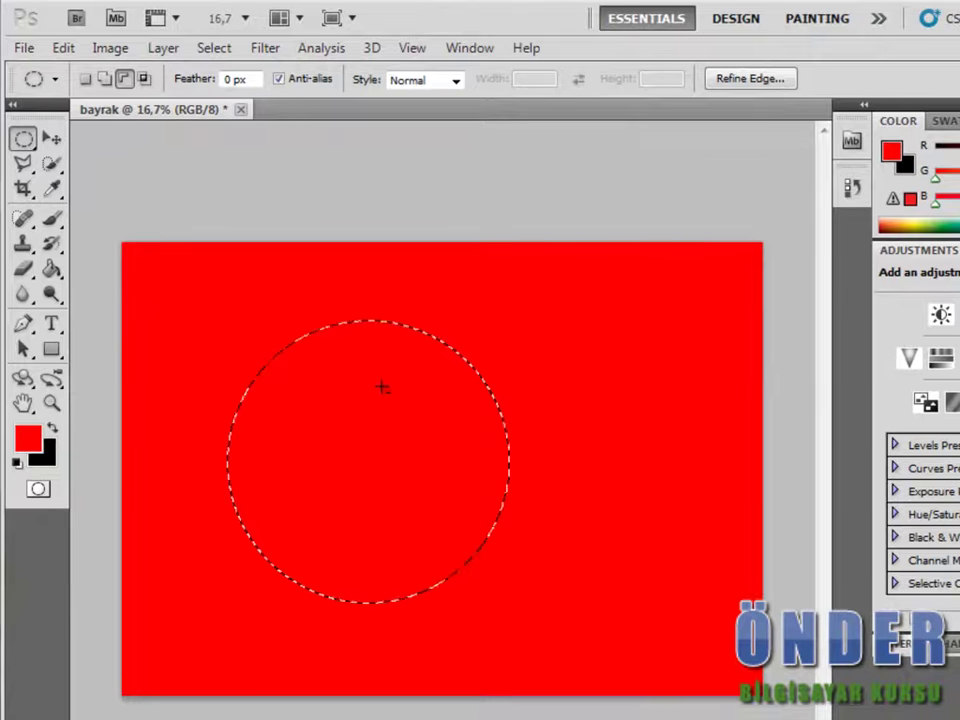
mouse_move(553, 512)
left_mouse_down()
mouse_move(612, 567)
mouse_move(677, 561)
left_mouse_up()
left_click_drag(590, 539, 602, 556)
left_click_drag(648, 585, 645, 578)
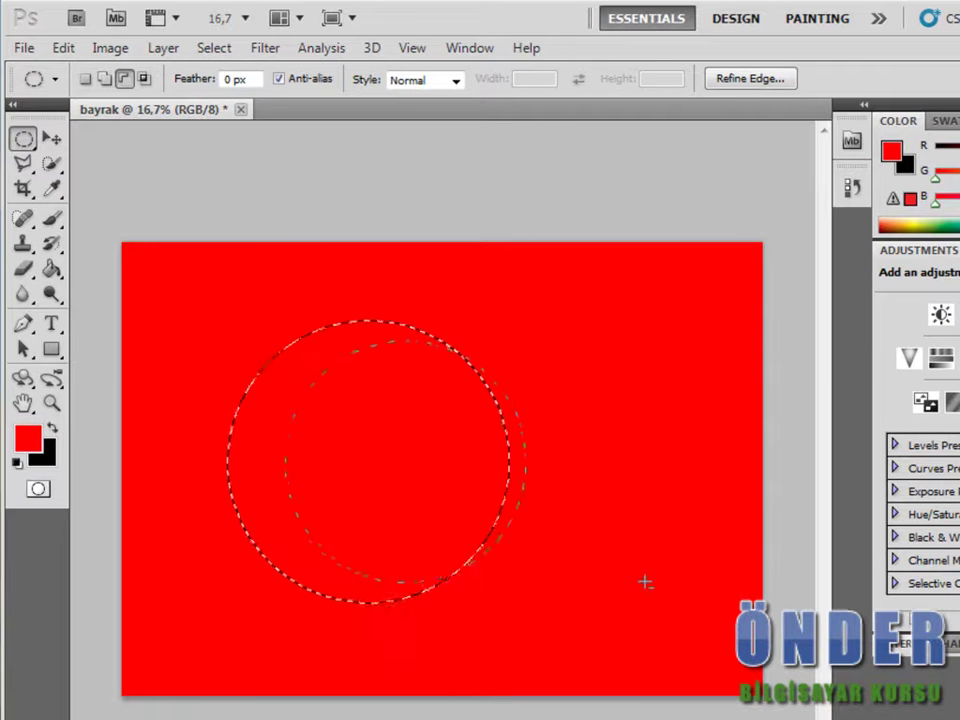
left_click_drag(645, 582, 646, 576)
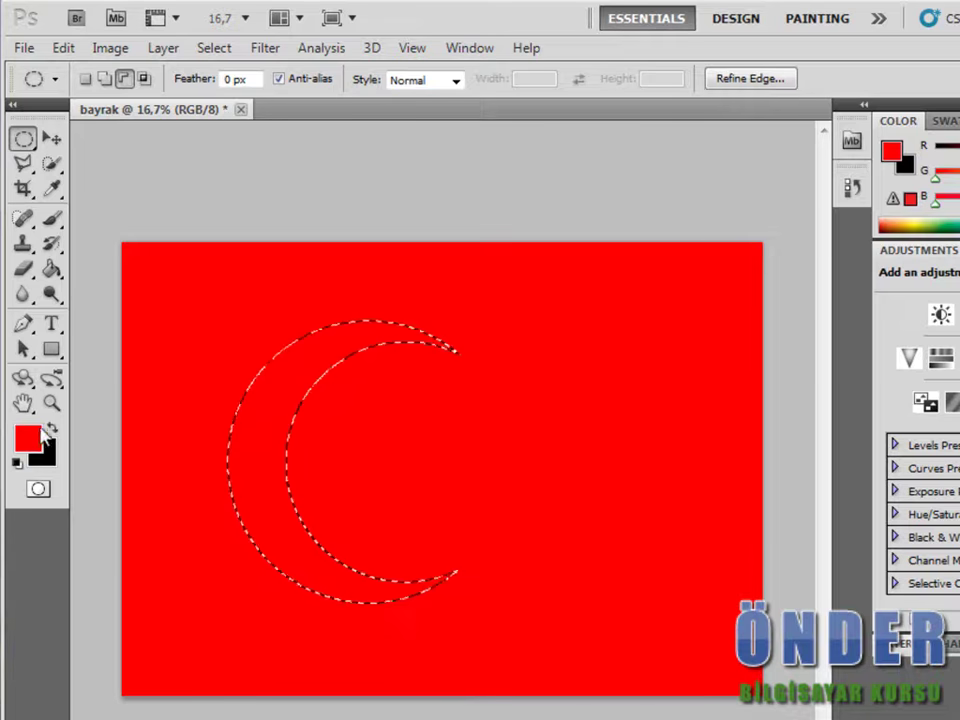
- Set the foreground colour to white ffffff and fill the crescent selection with it
left_click(29, 437)
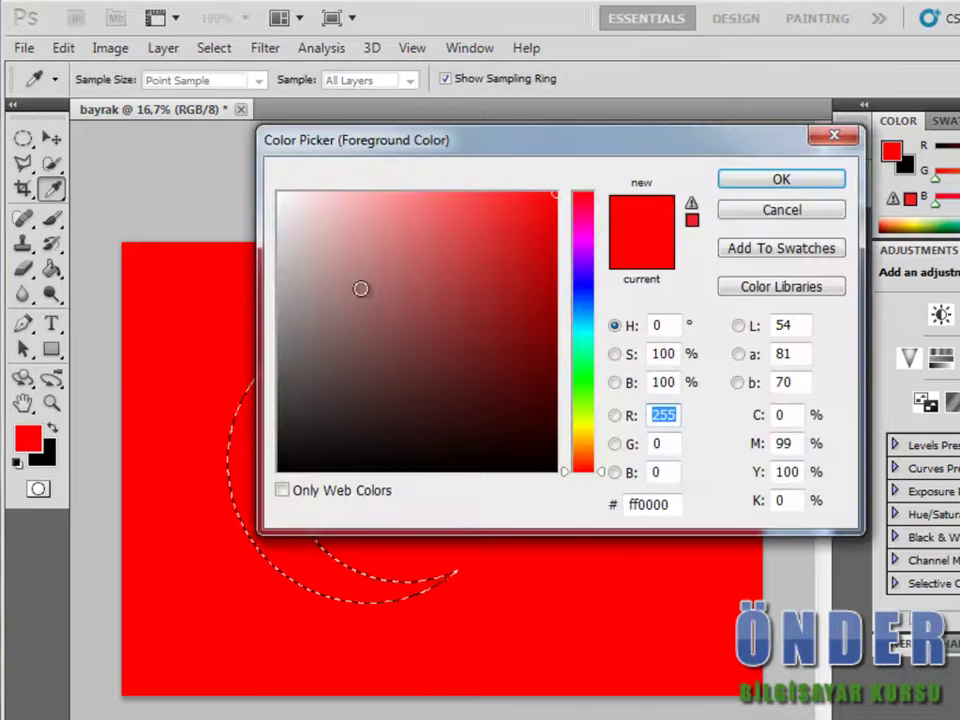
left_click_drag(360, 285, 184, 150)
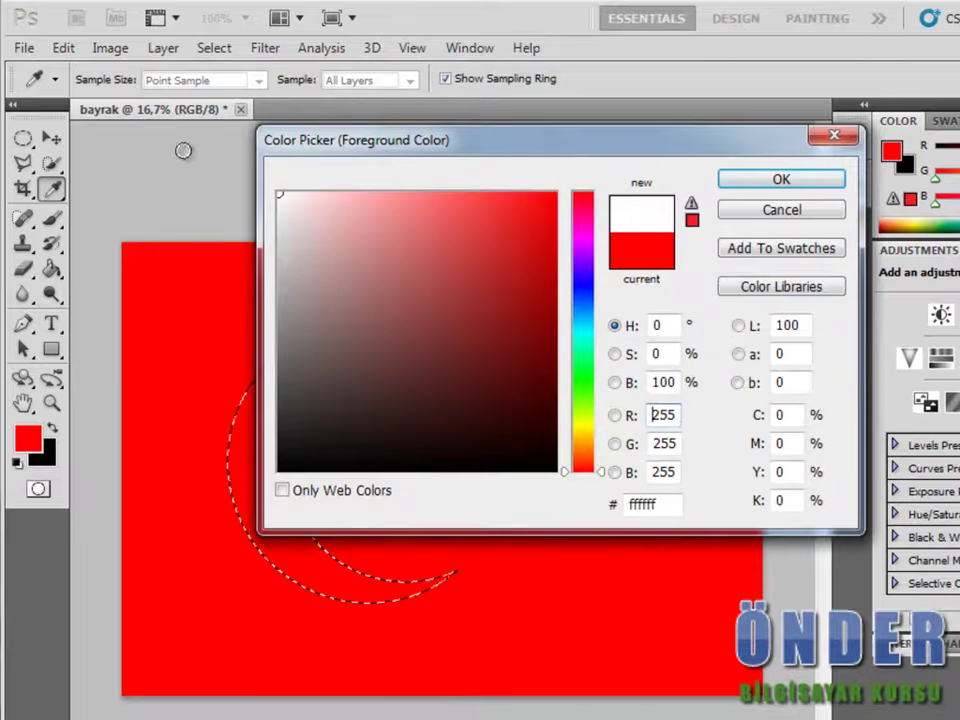
left_click(740, 183)
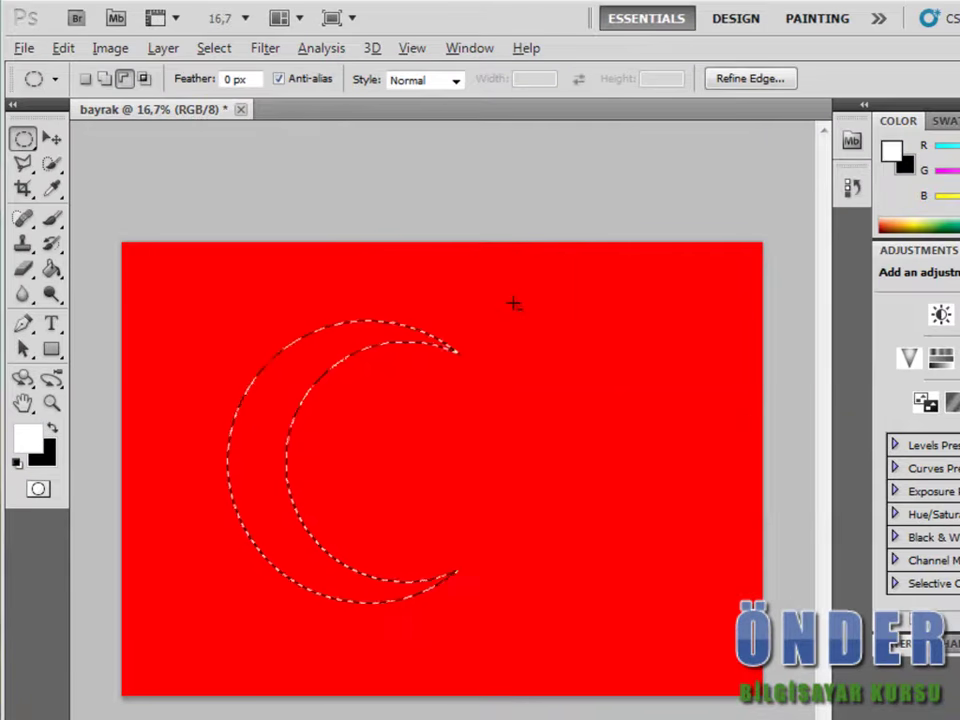
key("alt+BackSpace")
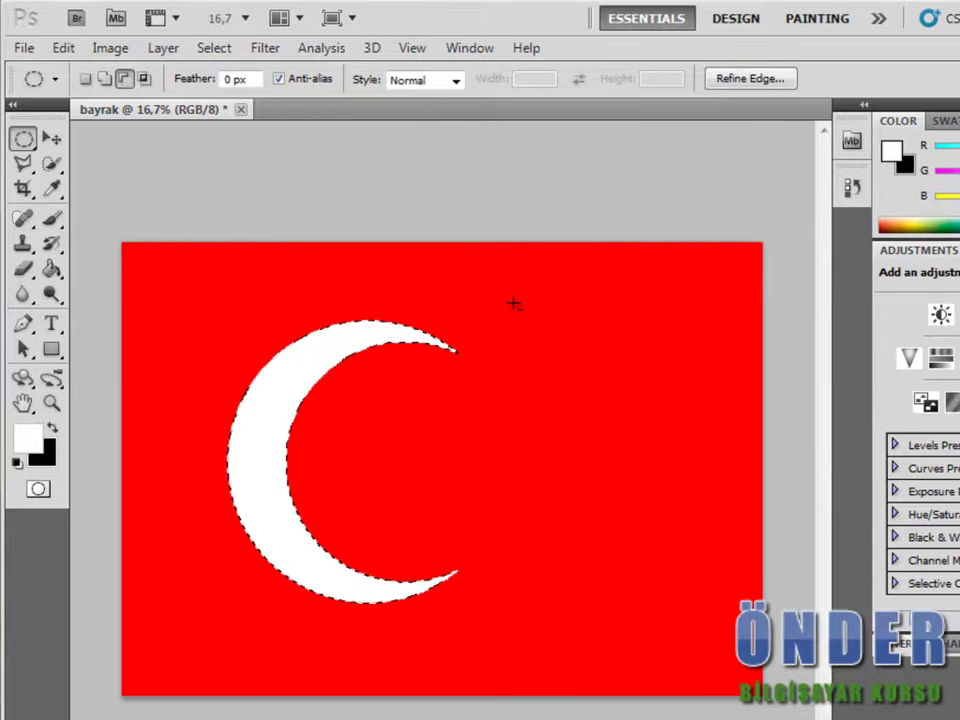
- Outline a star right of the crescent with the Polygonal Lasso and fill it white
left_click(26, 165)
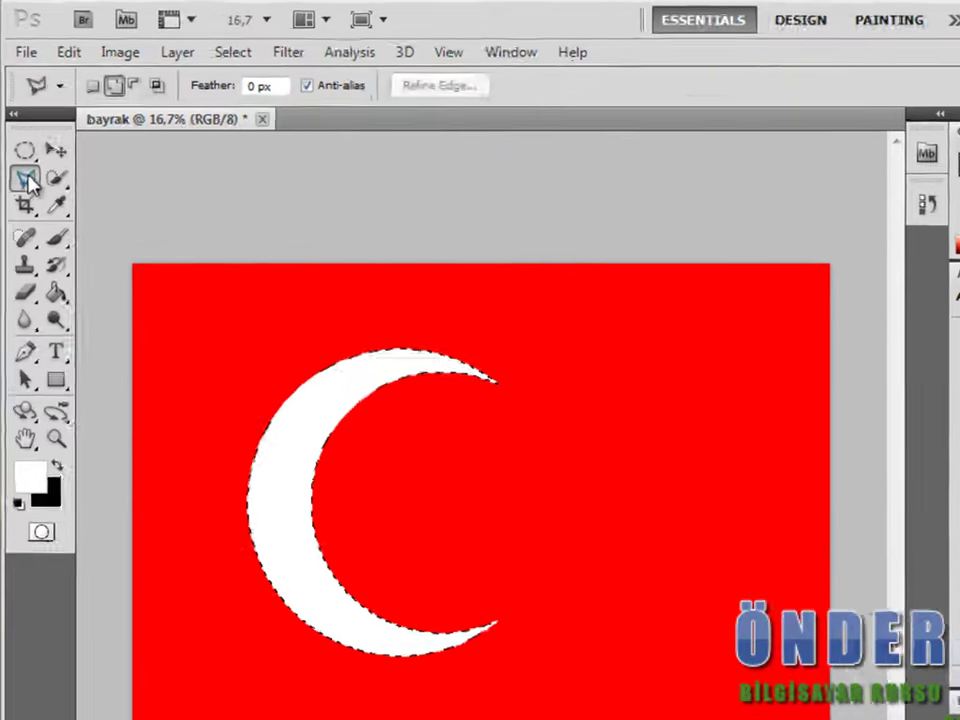
left_click(27, 178)
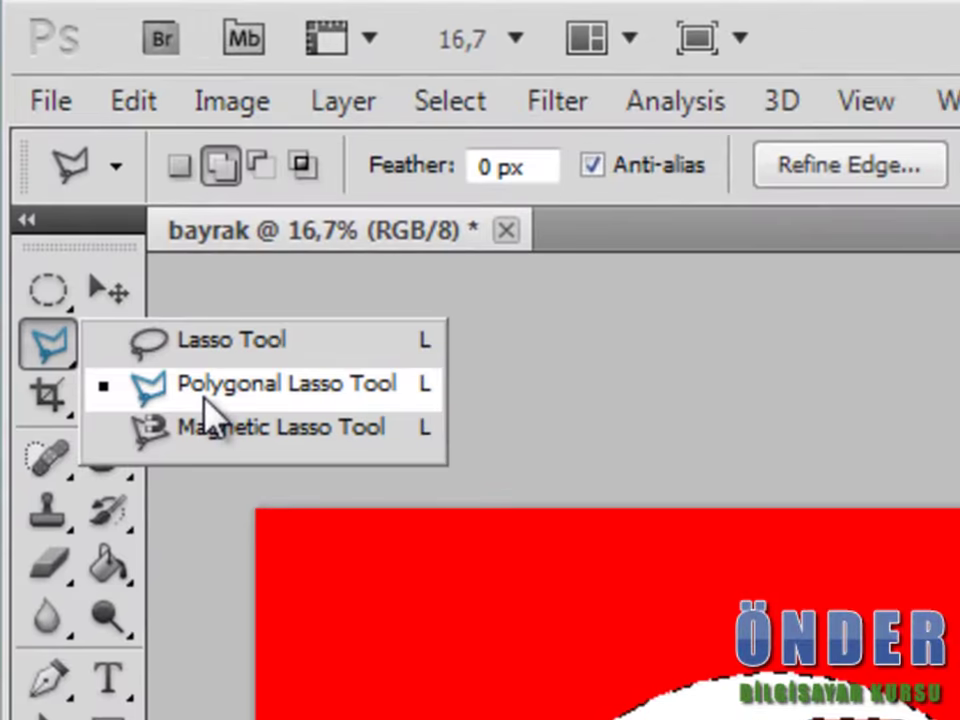
left_click(205, 398)
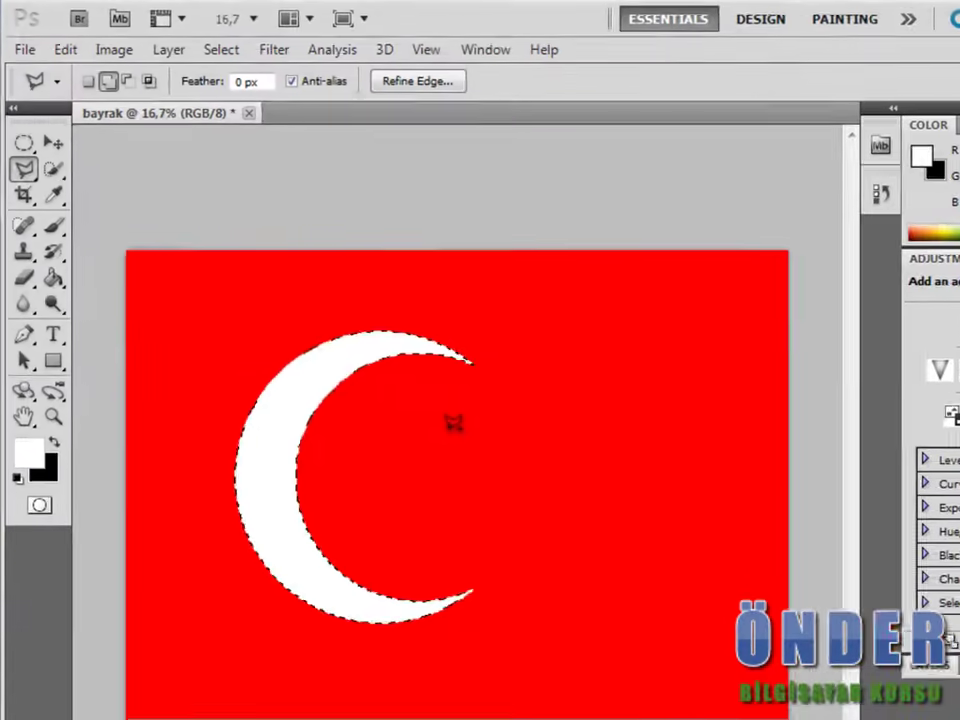
left_click(523, 511)
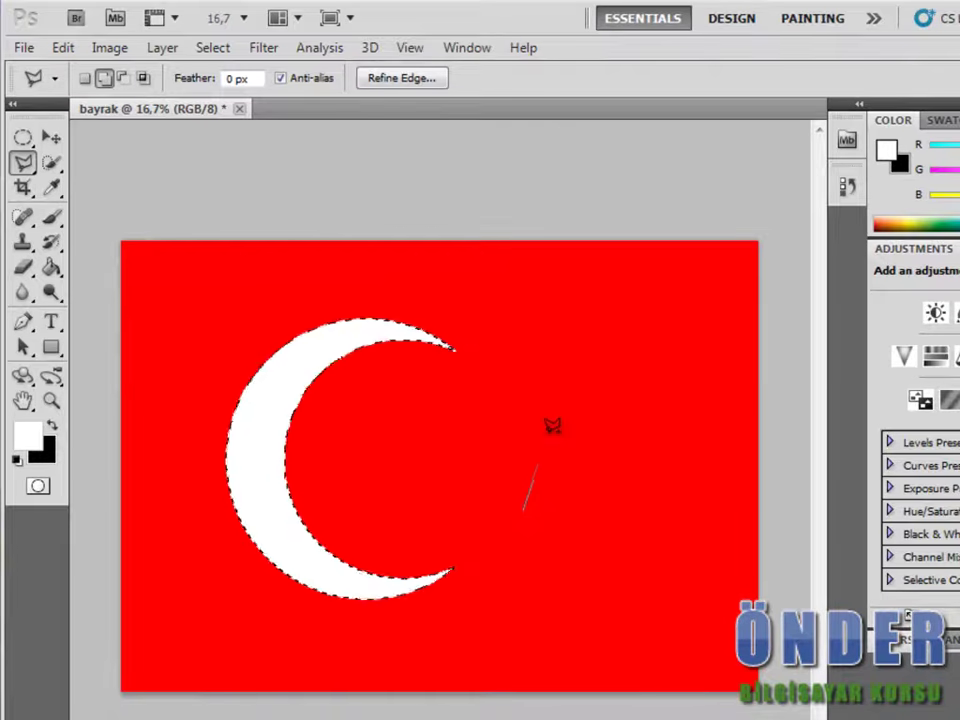
left_click(563, 394)
left_click(607, 510)
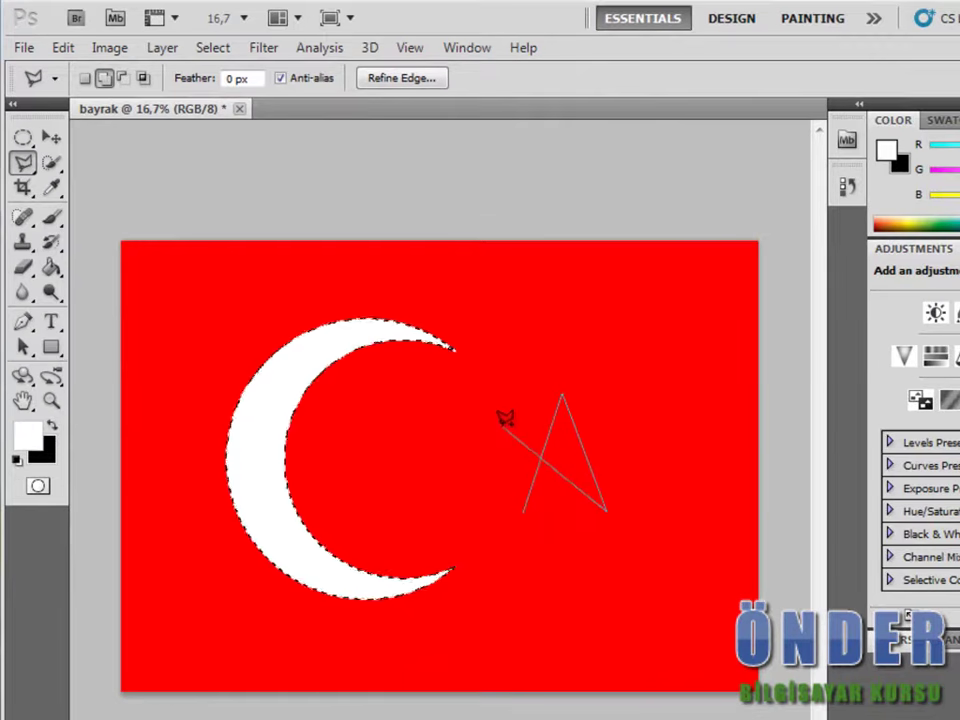
left_click(503, 425)
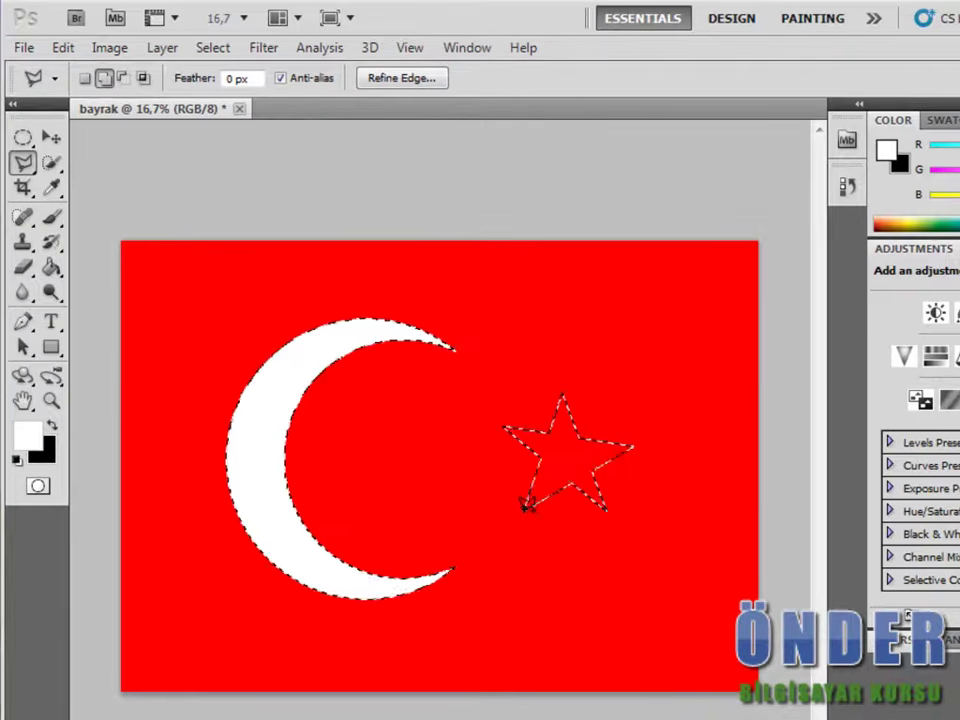
key("alt+BackSpace")
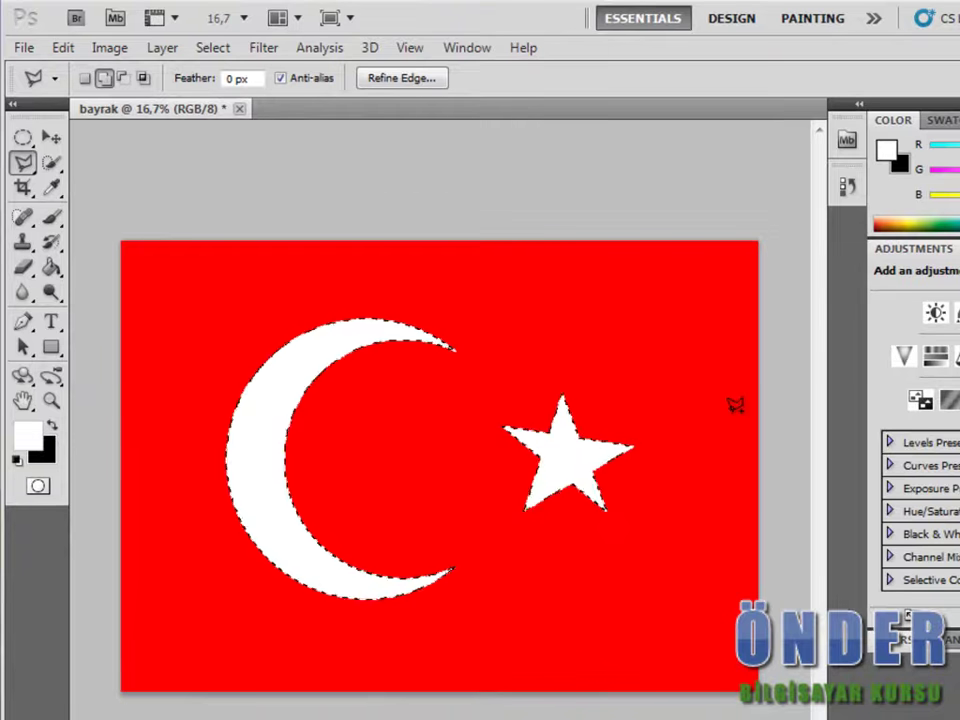